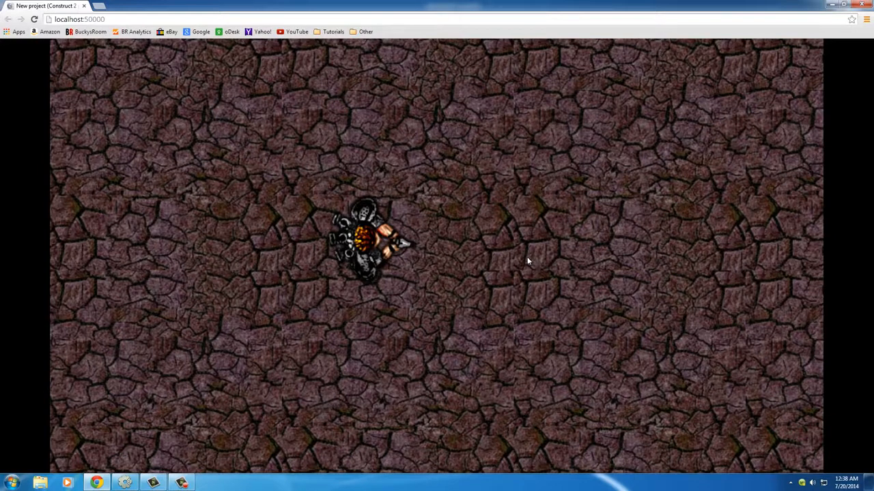
- Test the running game by moving the player and firing bullets in several directions, and close the preview
click(425, 202)
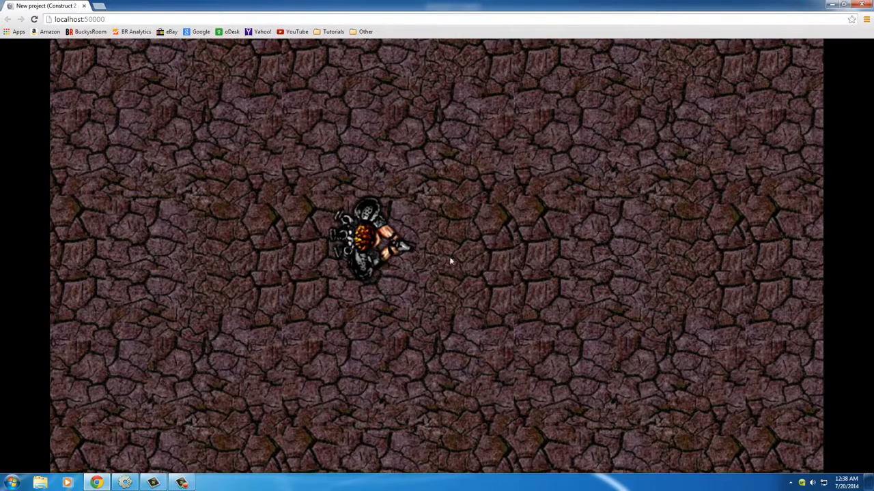
key(Right)
key(Down)
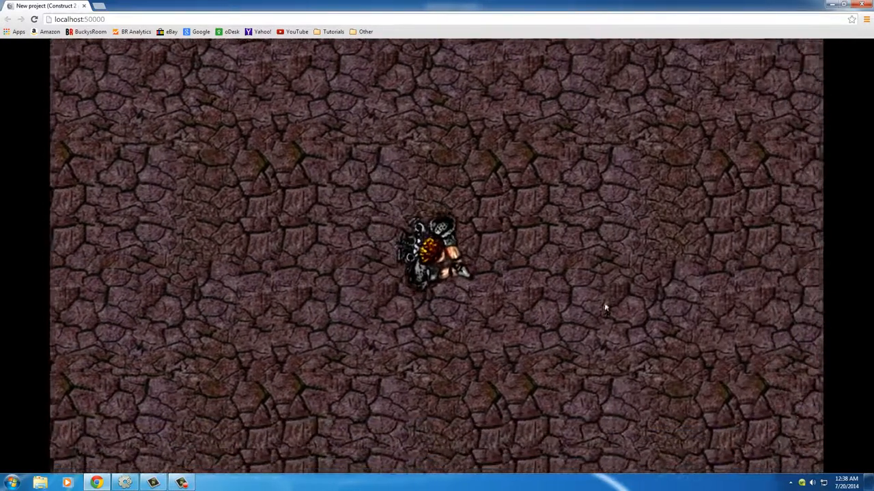
click(636, 232)
click(683, 233)
click(678, 253)
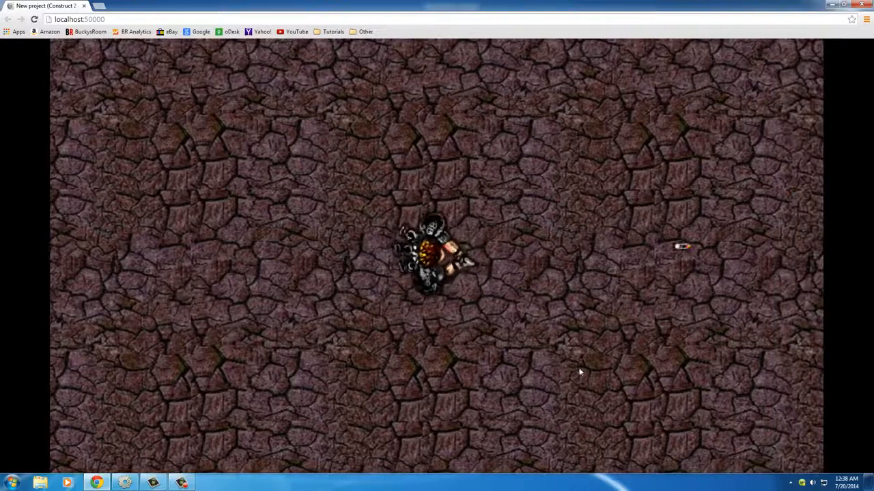
click(605, 253)
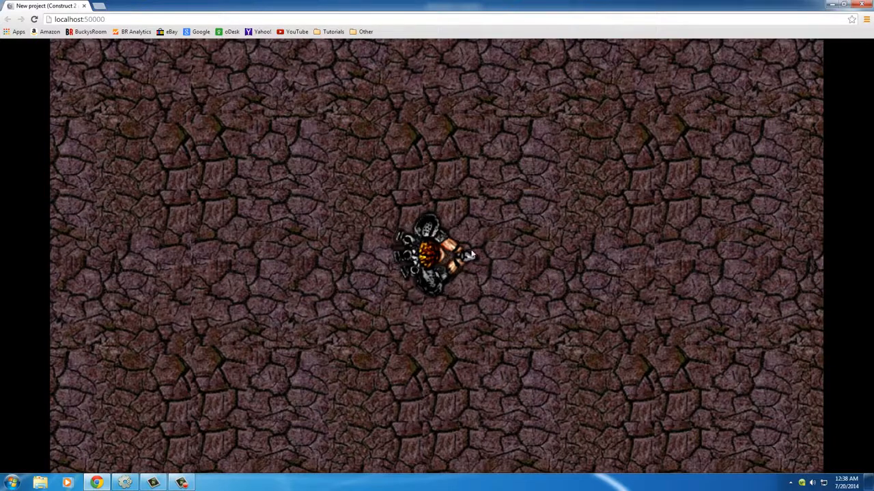
click(628, 277)
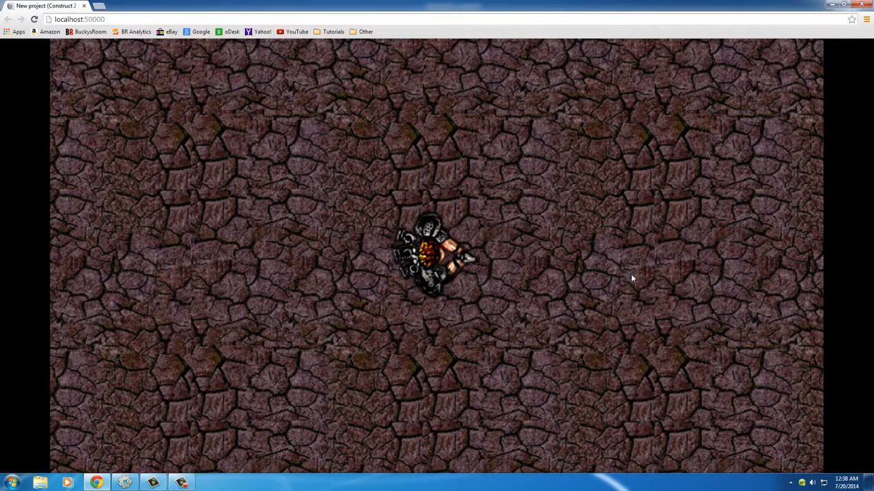
click(631, 274)
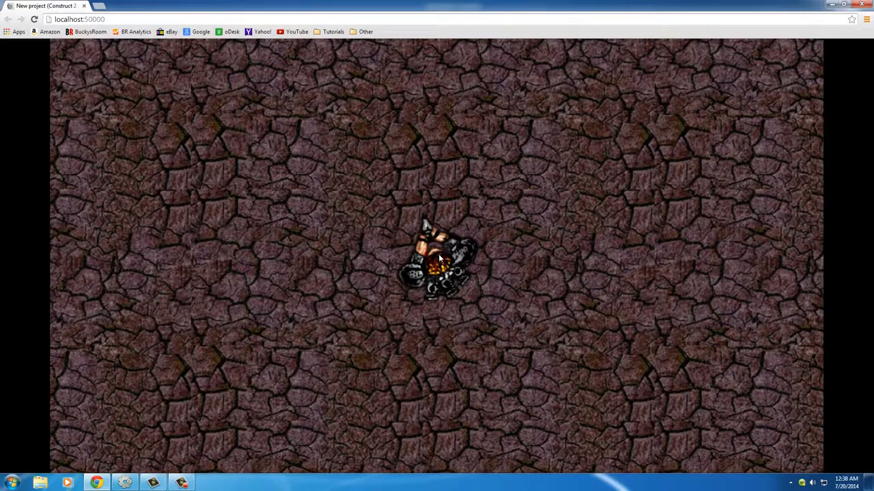
click(673, 279)
click(673, 276)
click(671, 279)
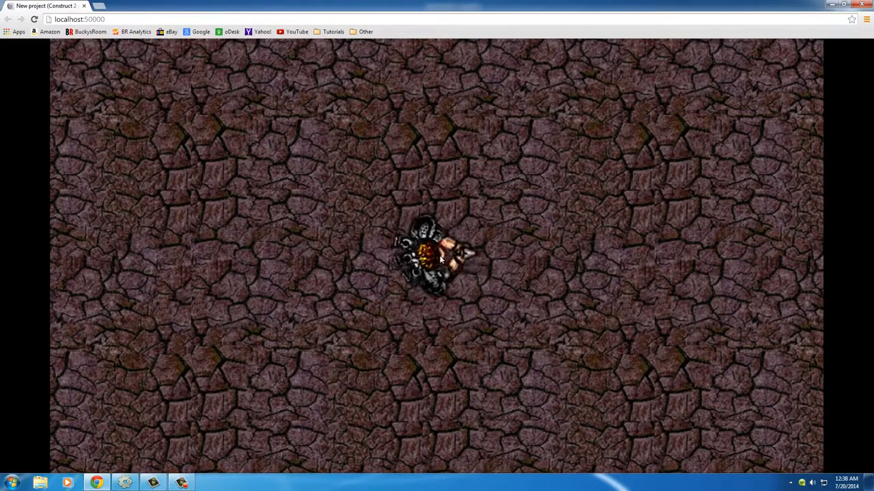
click(862, 5)
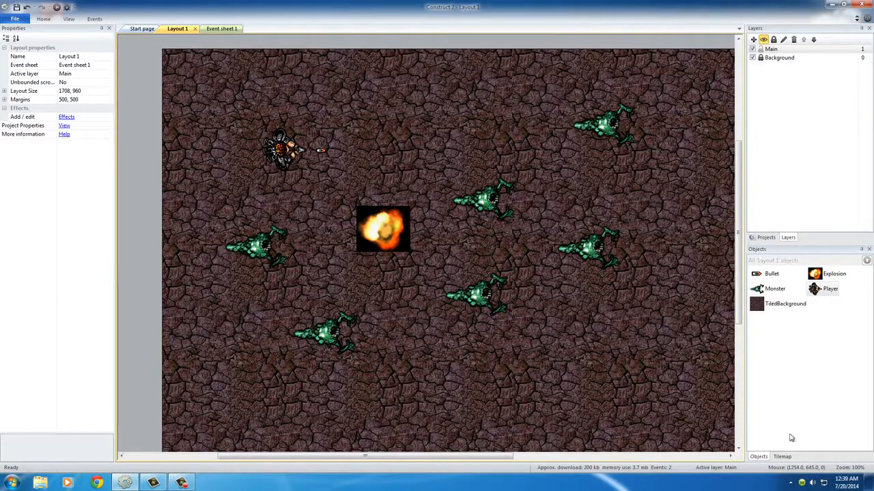
click(783, 458)
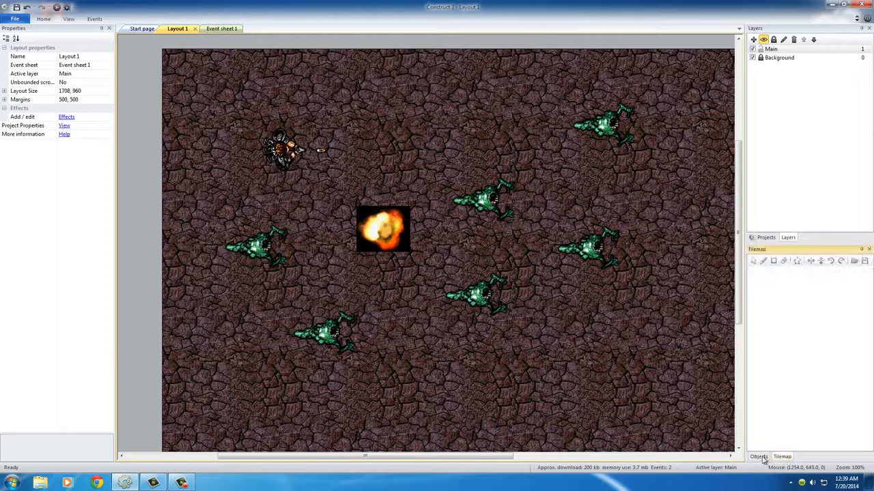
click(763, 457)
click(782, 304)
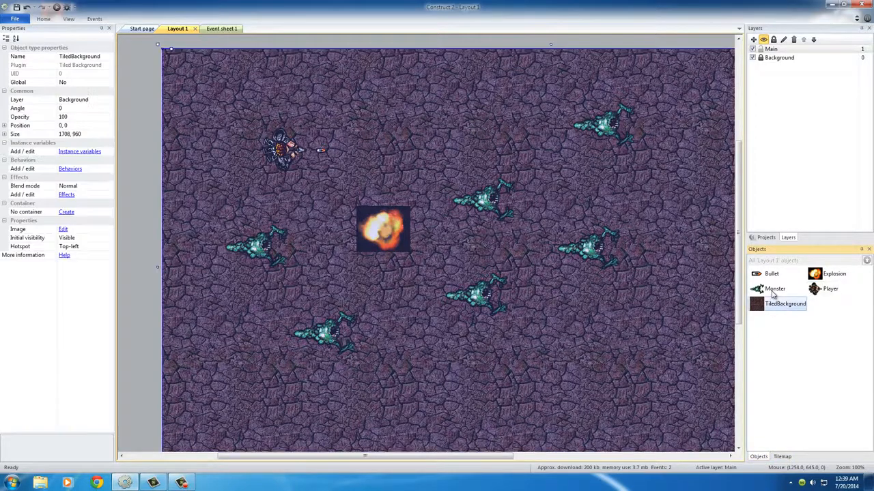
click(775, 289)
click(833, 274)
click(829, 288)
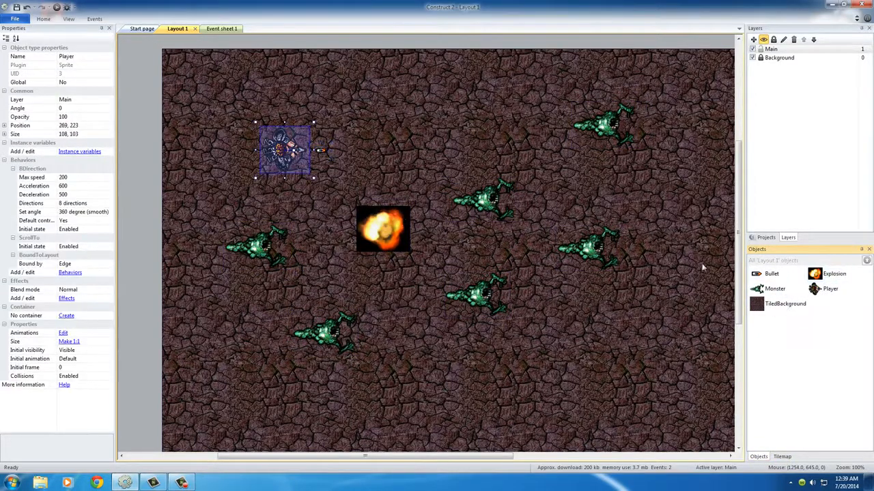
click(427, 125)
- Open the Player sprite's animations for editing and display its origin and image points clear of the sprite image
right_click(816, 293)
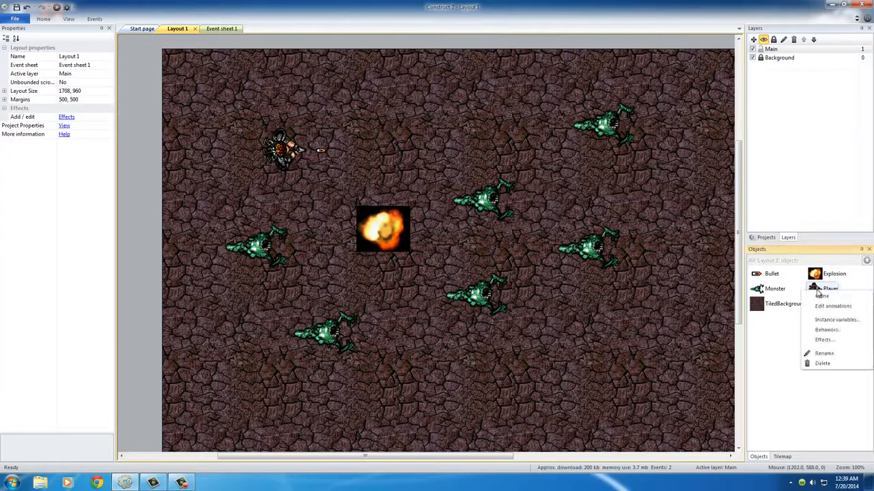
click(839, 310)
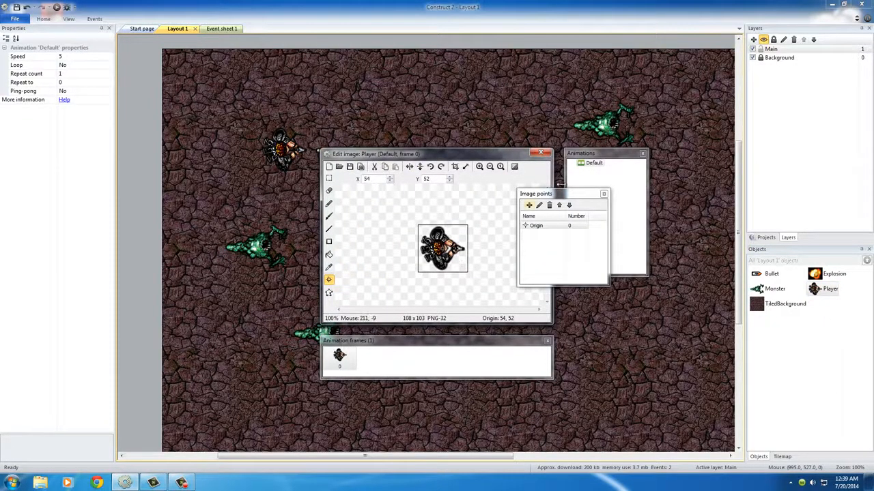
click(604, 194)
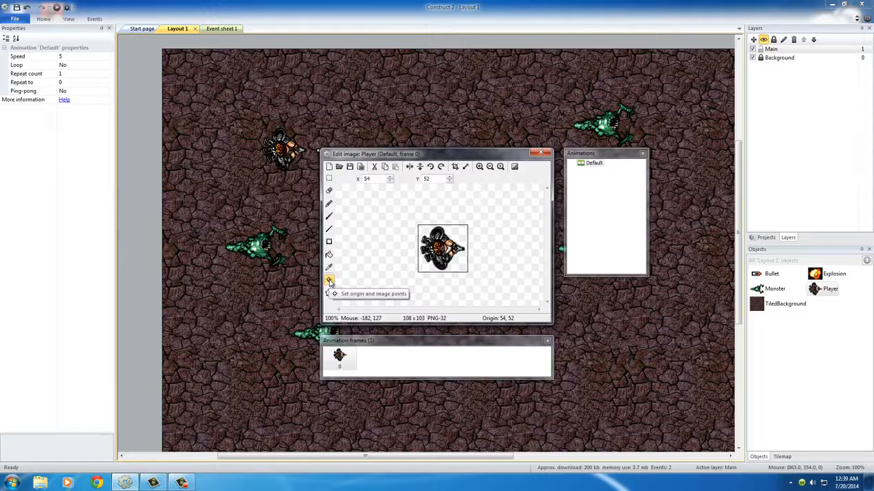
click(329, 282)
click(329, 282)
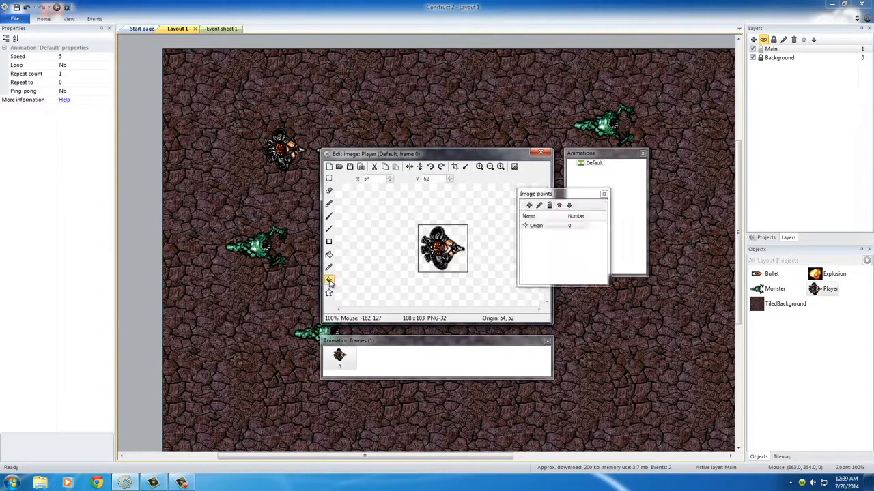
drag(552, 195, 524, 207)
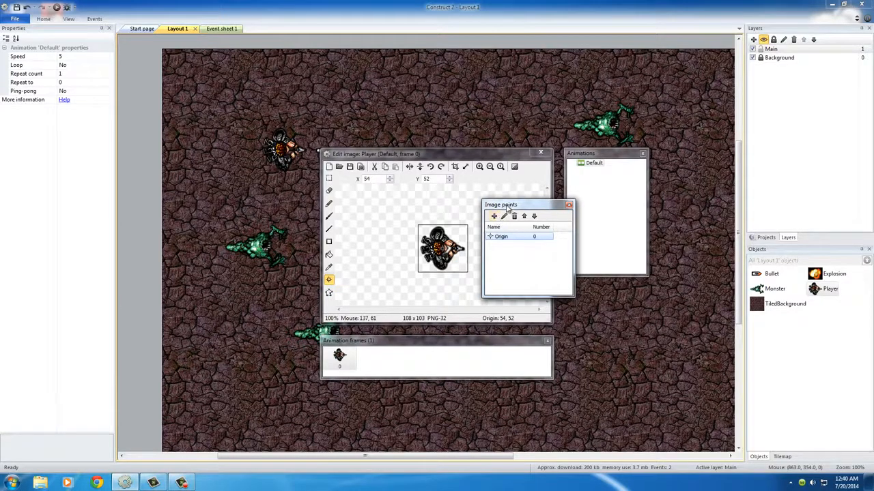
drag(506, 206, 563, 200)
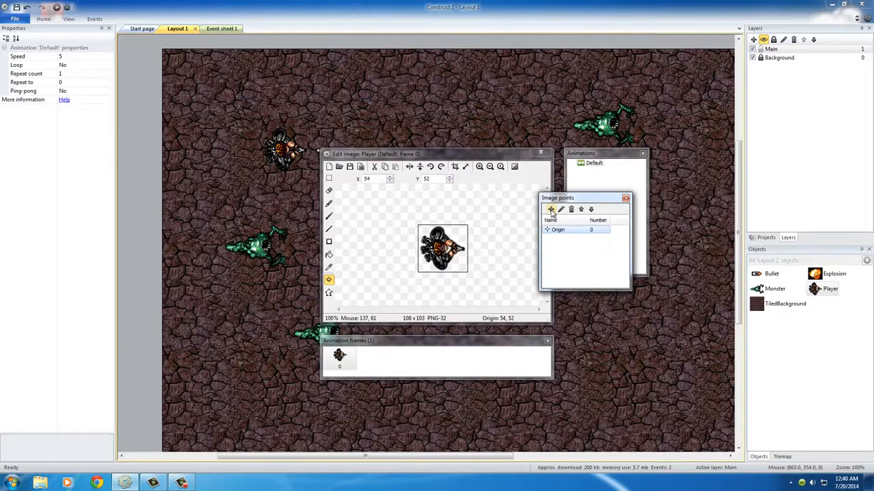
- Add an image point at the tip of the Player's gun, at X 110, Y 52, and close the image editor
click(550, 209)
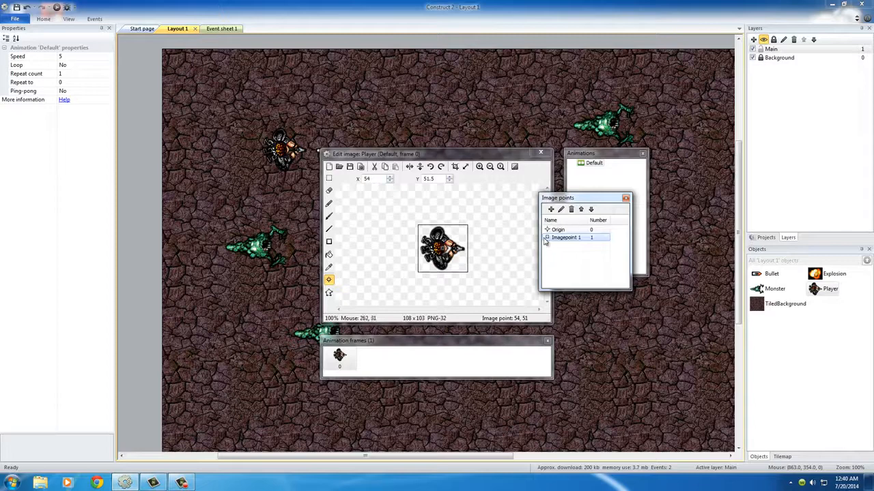
click(468, 249)
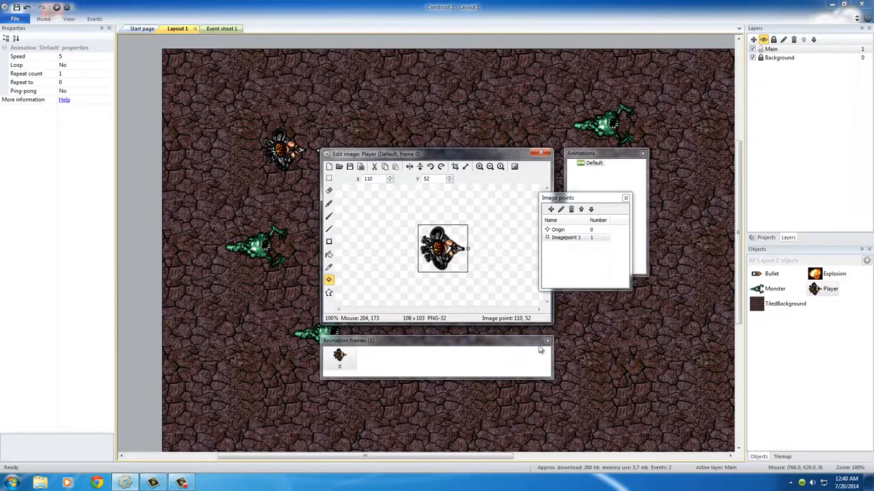
click(570, 233)
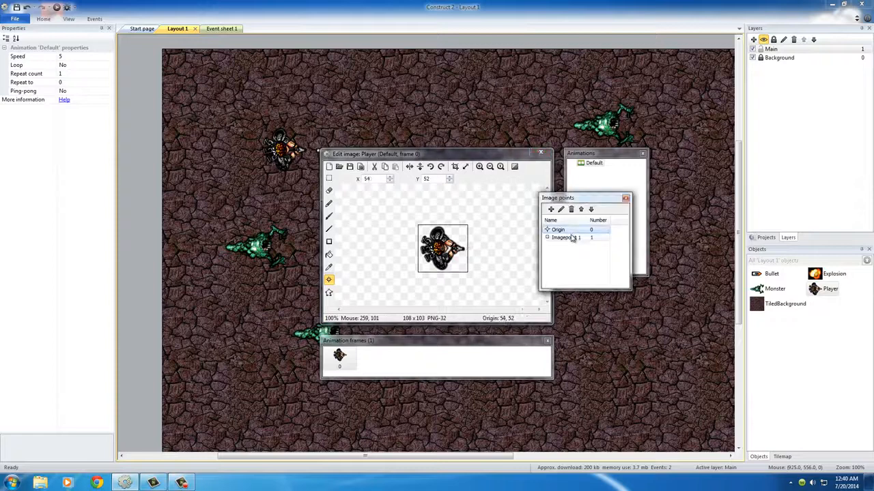
click(568, 238)
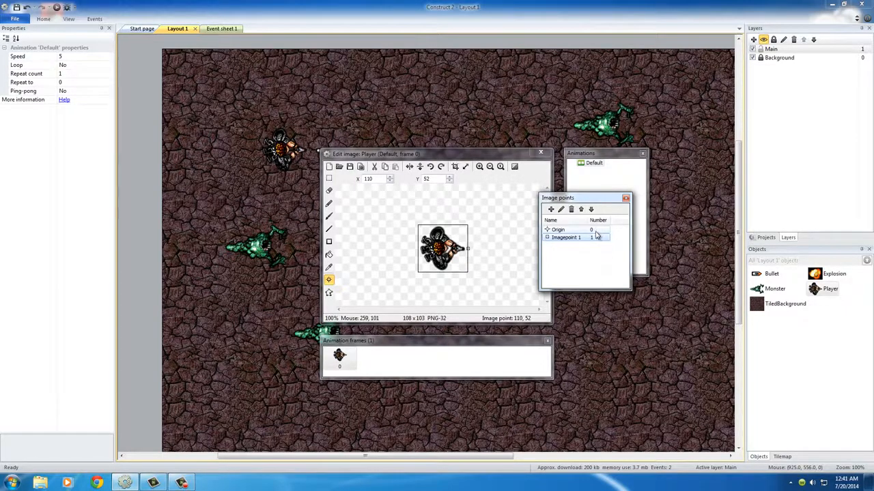
click(595, 238)
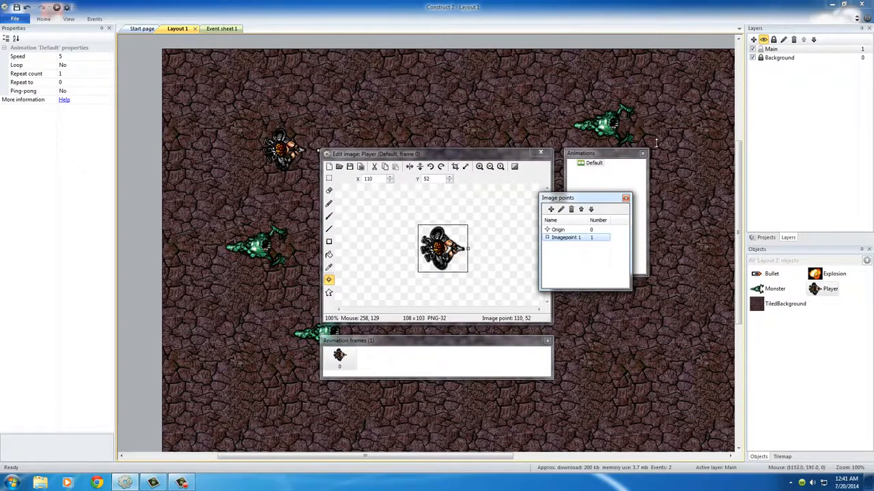
click(541, 152)
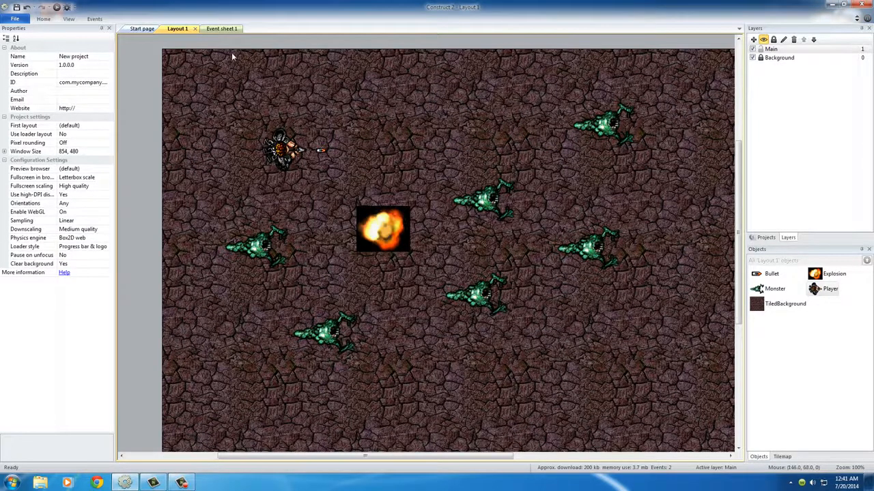
- In Event sheet 1, set the image point of the Player's Spawn Bullet action to 1
click(222, 29)
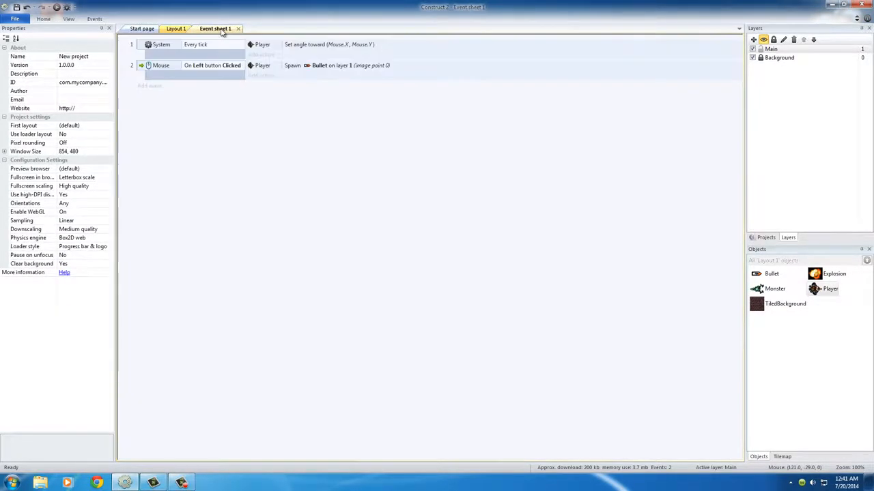
double_click(319, 69)
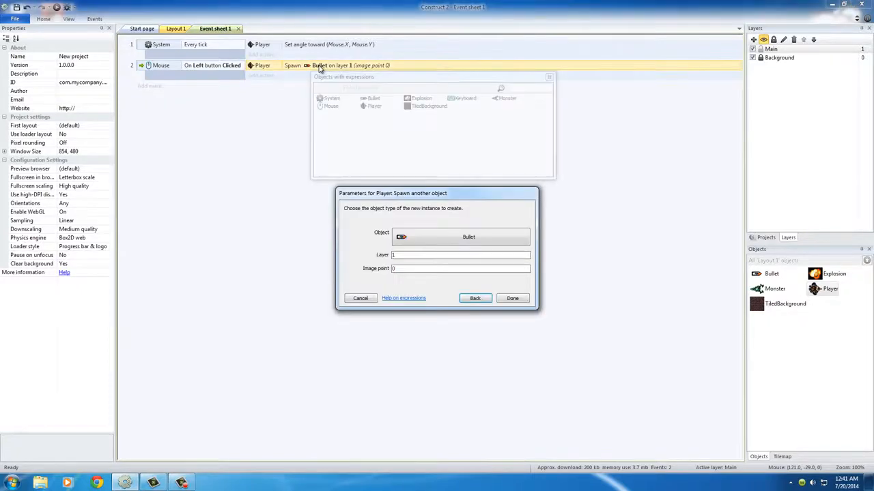
click(403, 268)
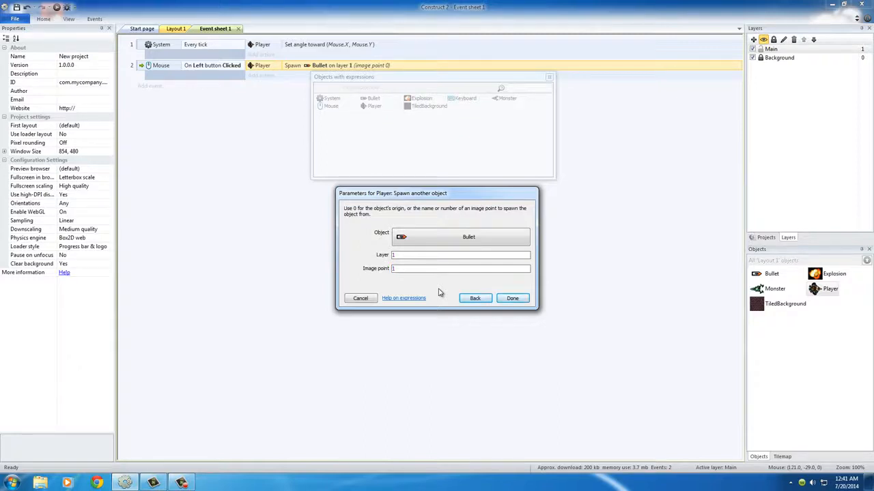
click(513, 299)
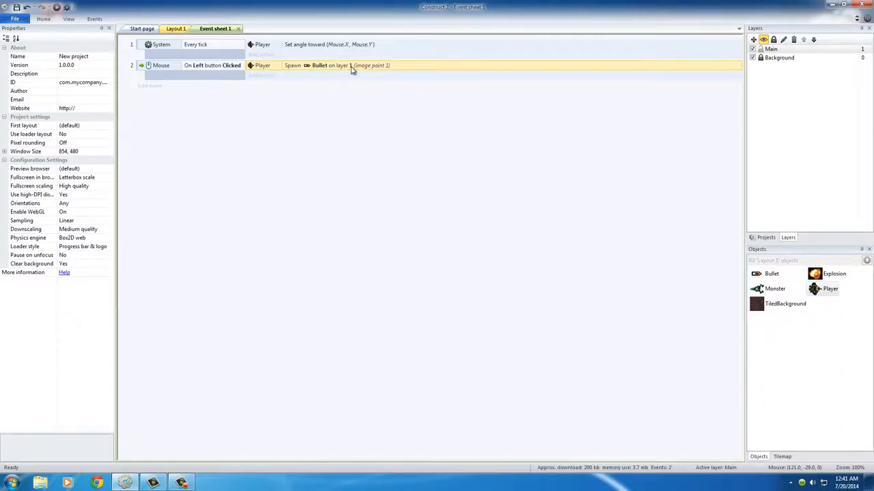
- Run Layout 1 in the browser and fire bullets at several angles to check where they leave the gun
click(173, 29)
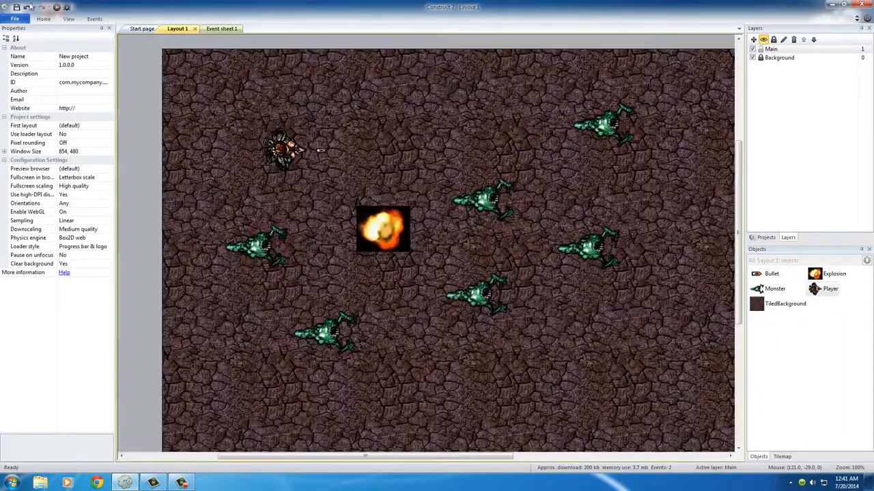
click(57, 7)
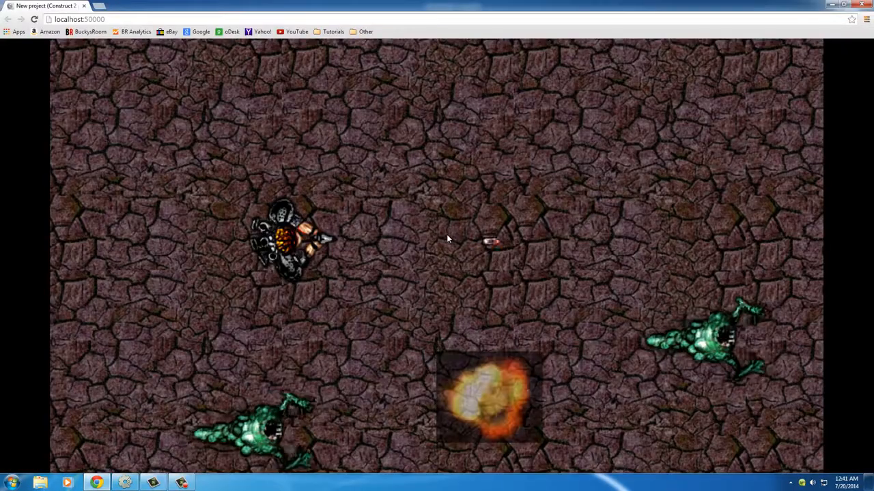
click(480, 246)
click(480, 246)
click(481, 247)
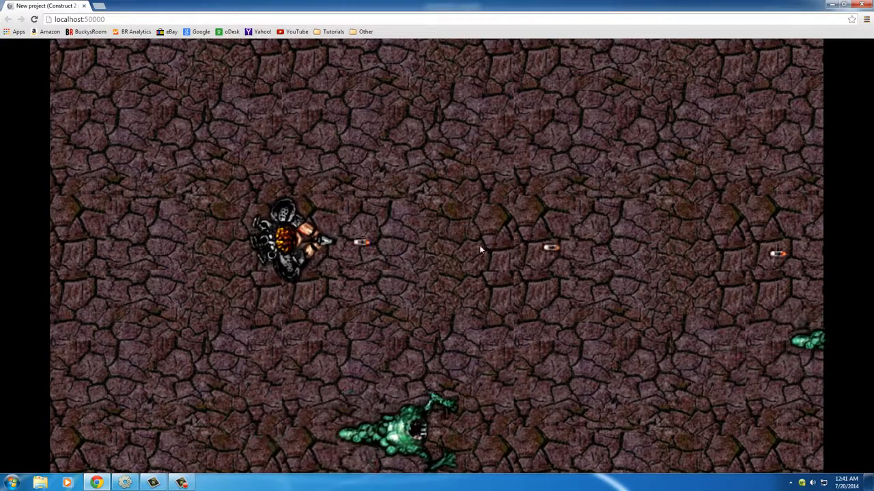
click(481, 246)
click(481, 247)
click(480, 247)
click(480, 247)
click(480, 247)
click(480, 247)
click(480, 247)
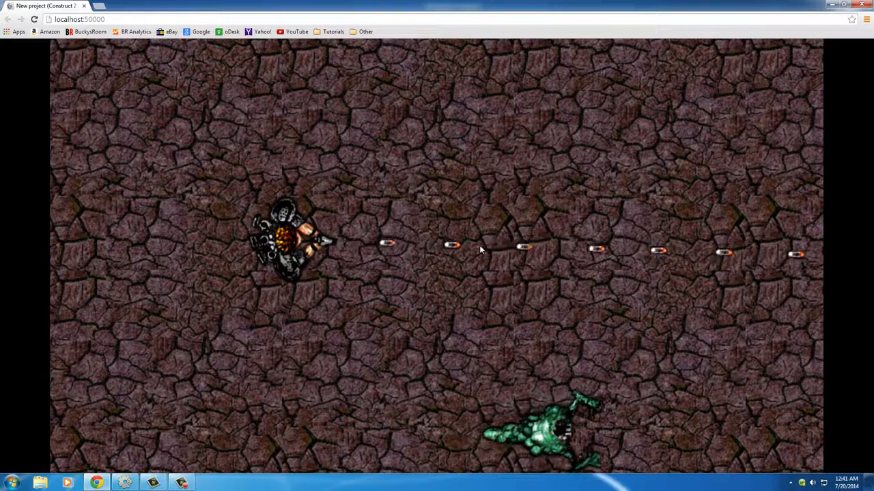
click(480, 247)
click(479, 247)
click(479, 247)
click(478, 247)
click(479, 247)
click(478, 247)
click(478, 246)
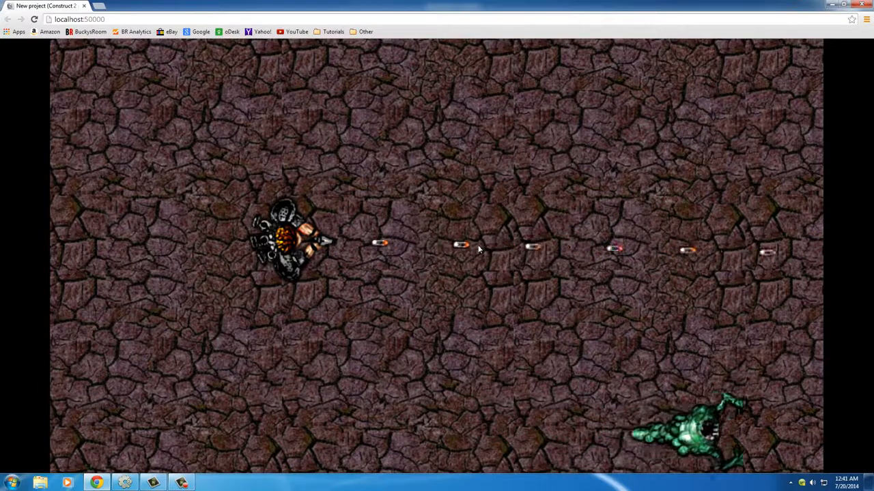
click(477, 246)
click(477, 246)
click(477, 246)
click(477, 246)
click(477, 246)
click(477, 247)
click(477, 246)
click(477, 246)
click(476, 246)
click(476, 247)
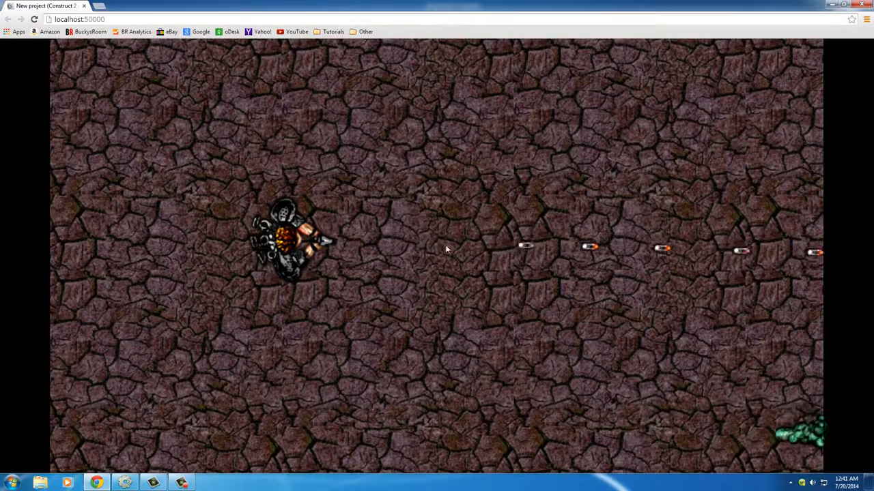
click(396, 241)
click(396, 242)
click(413, 243)
click(440, 246)
click(471, 251)
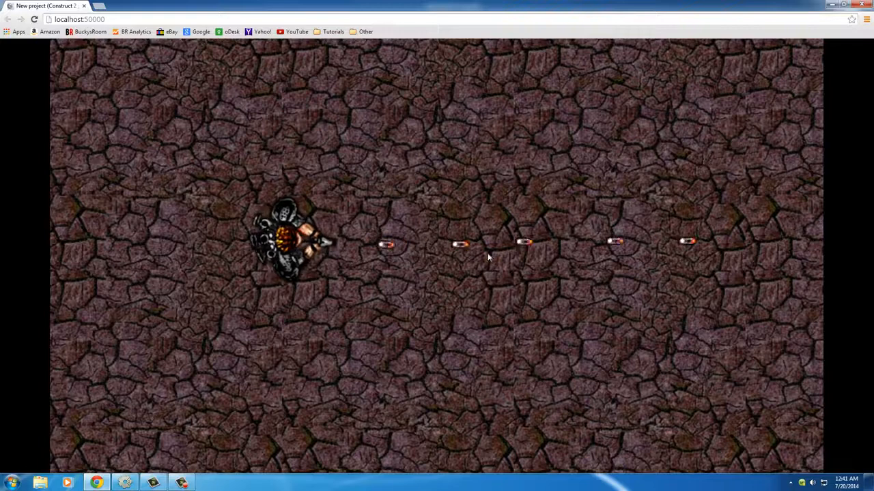
click(543, 258)
click(611, 218)
click(612, 216)
click(611, 215)
click(621, 281)
click(624, 314)
click(625, 313)
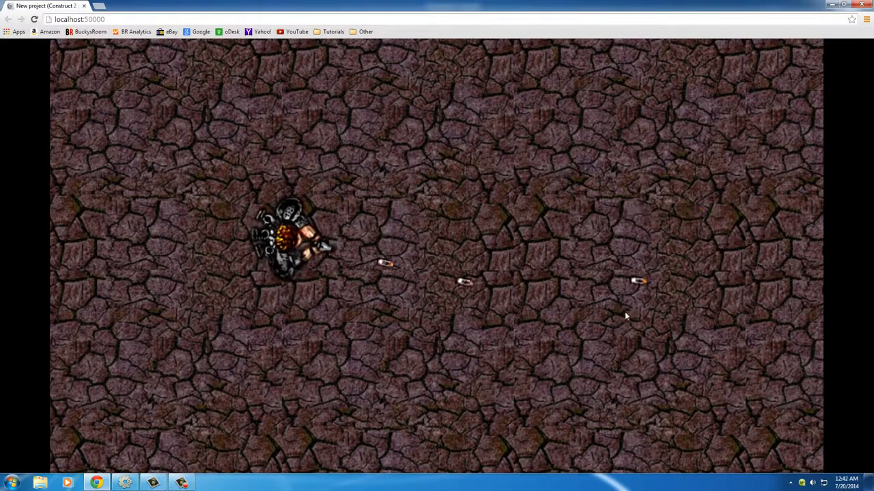
- Fire more bullets in the preview and walk the player diagonally across the layout to check movement and aiming
click(625, 310)
click(625, 307)
key(Right)
key(Down)
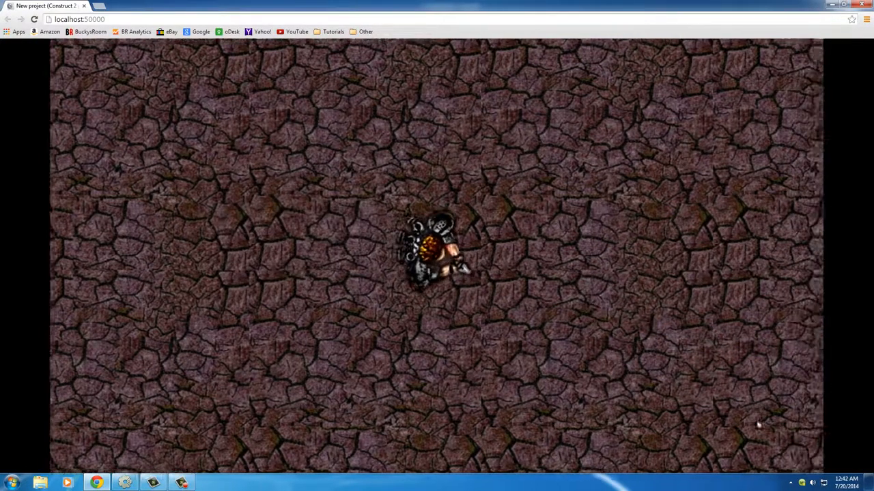
key(Right)
key(Down)
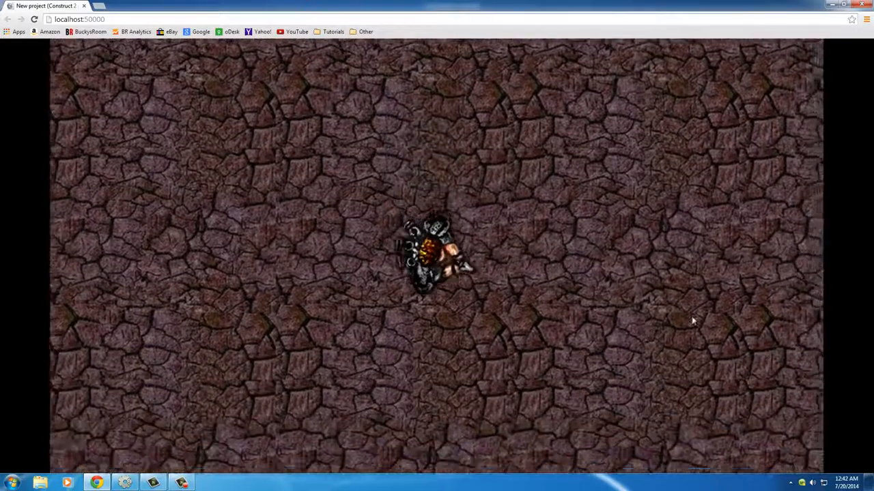
key(Right)
key(Down)
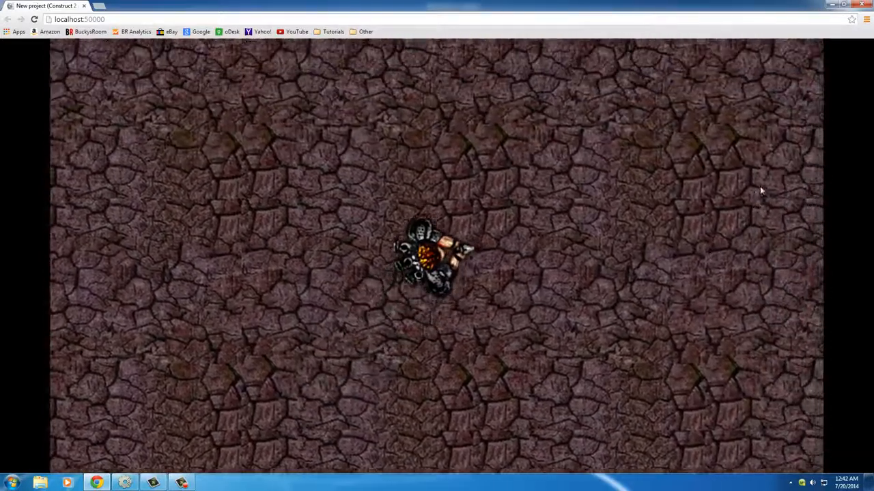
key(Down)
key(Right)
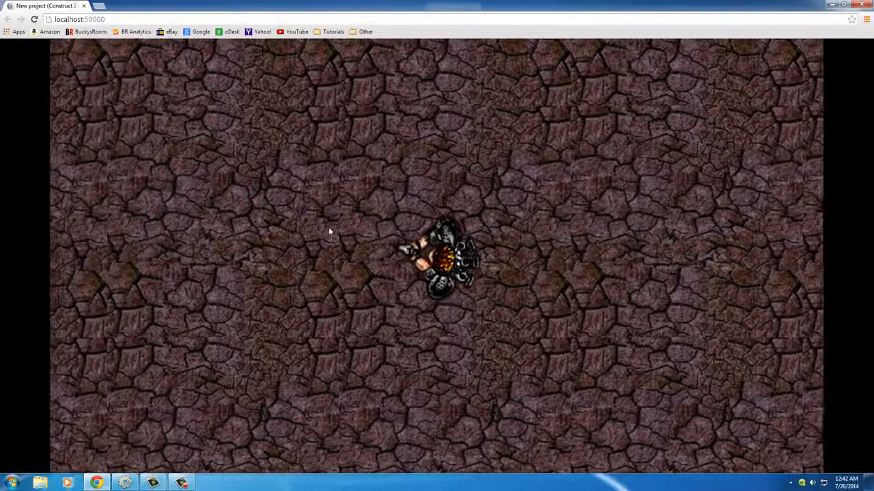
key(Left)
key(Up)
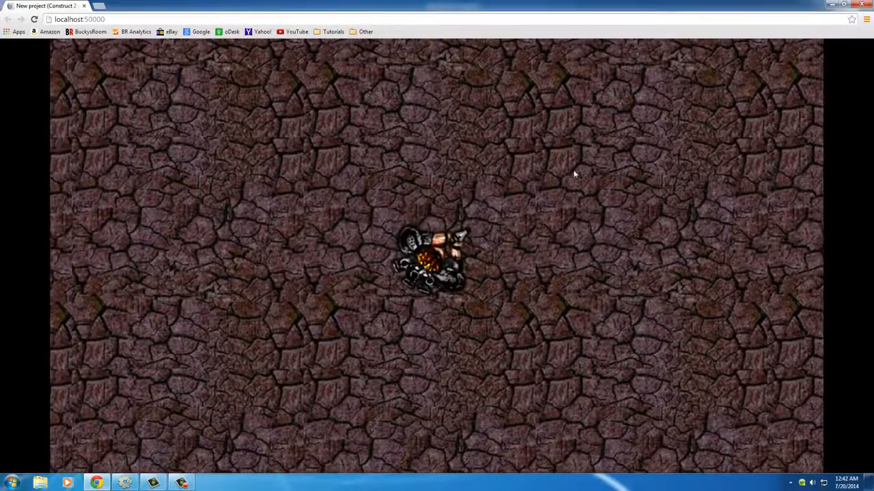
- Test firing from the player's new position and close the browser preview to return to Layout 1
click(597, 248)
click(596, 249)
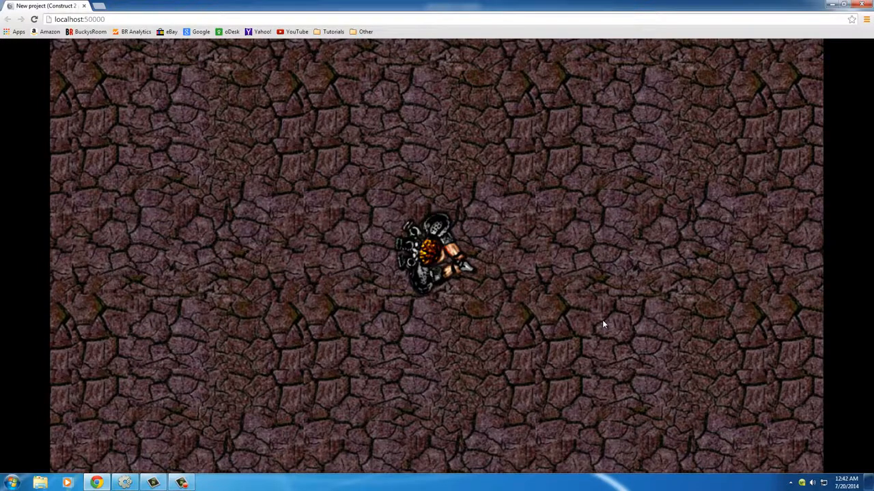
click(862, 4)
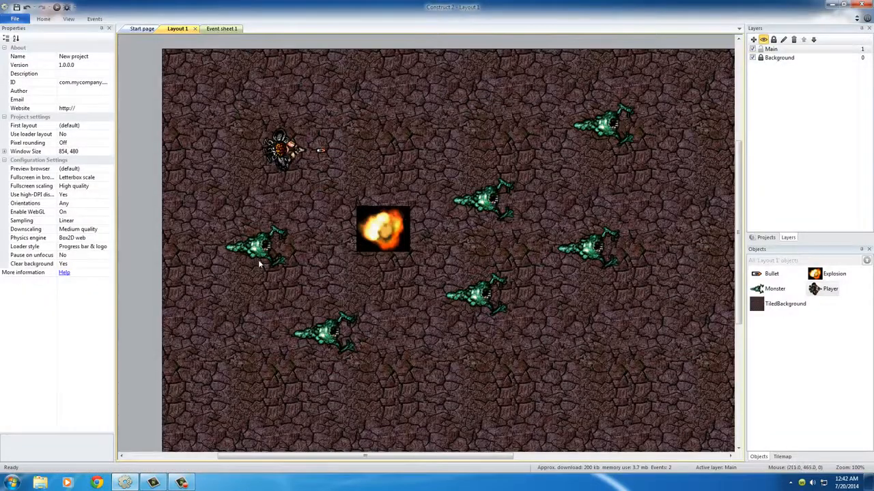